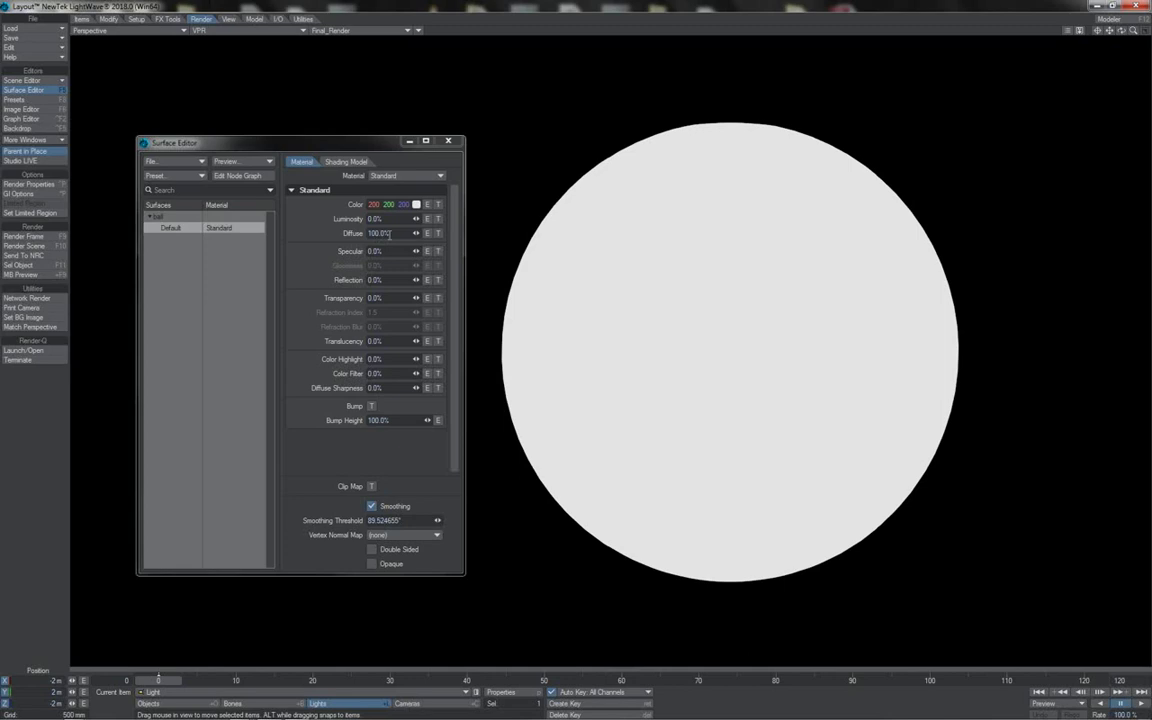
# - Try yellow-green, then purple, then very dark purple as the sphere's surface colour
pyautogui.click(416, 204)
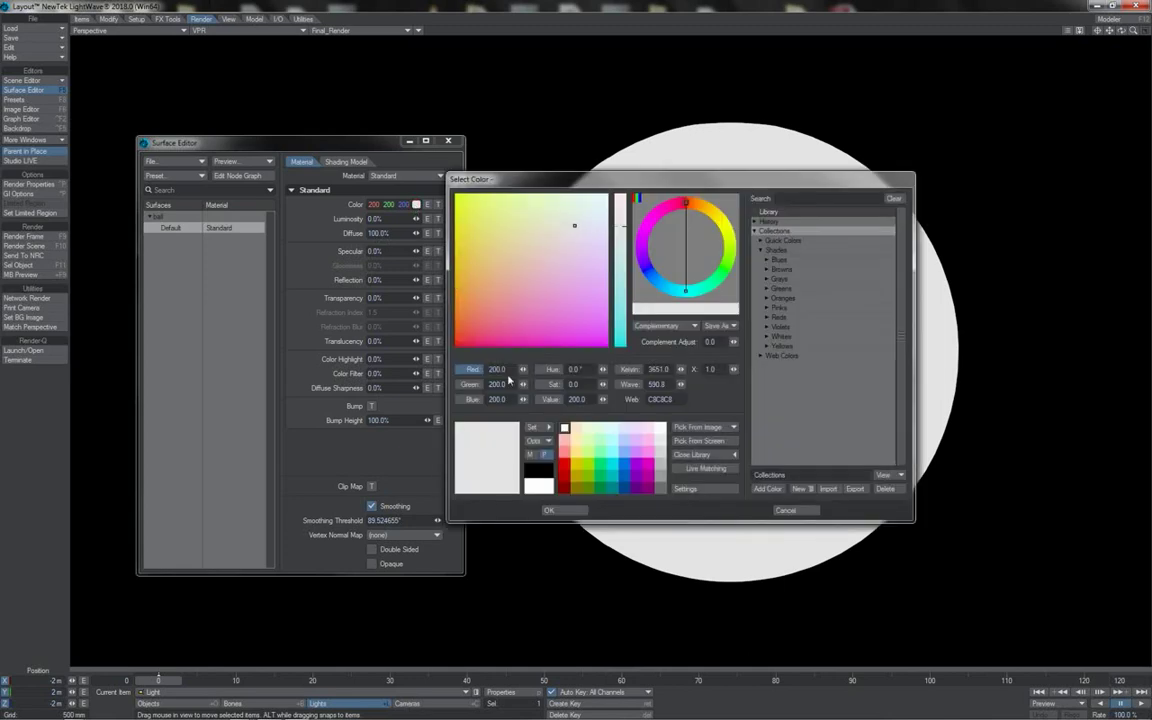
pyautogui.click(589, 463)
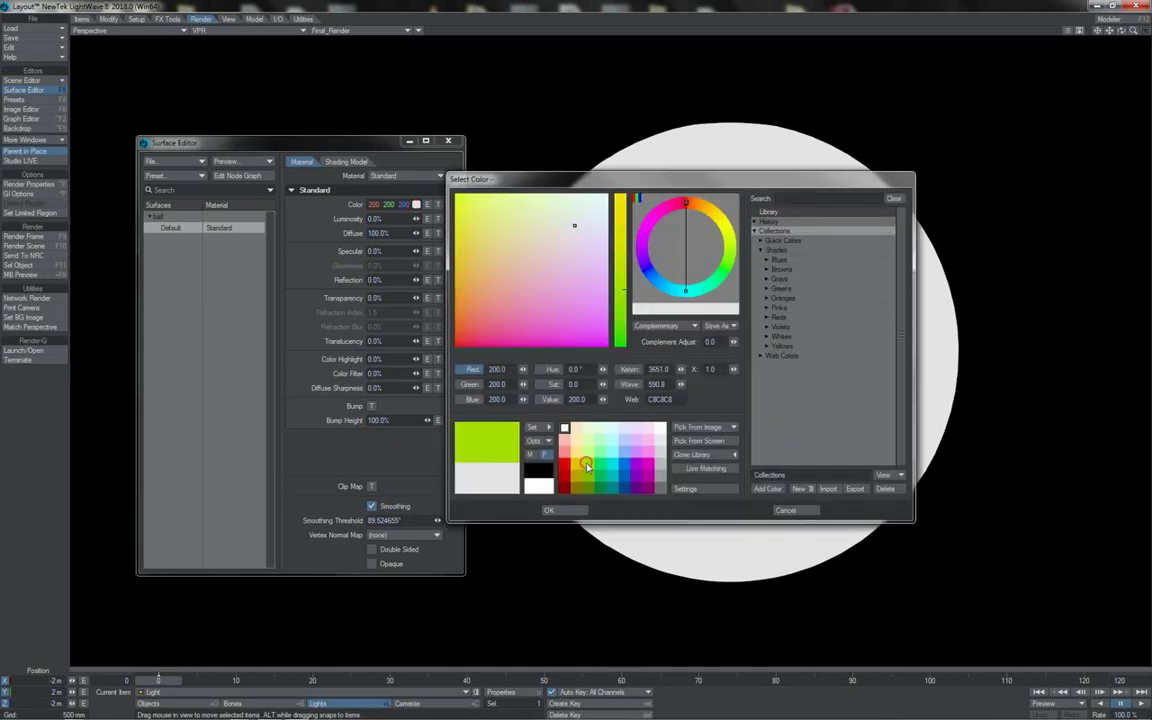
pyautogui.click(551, 508)
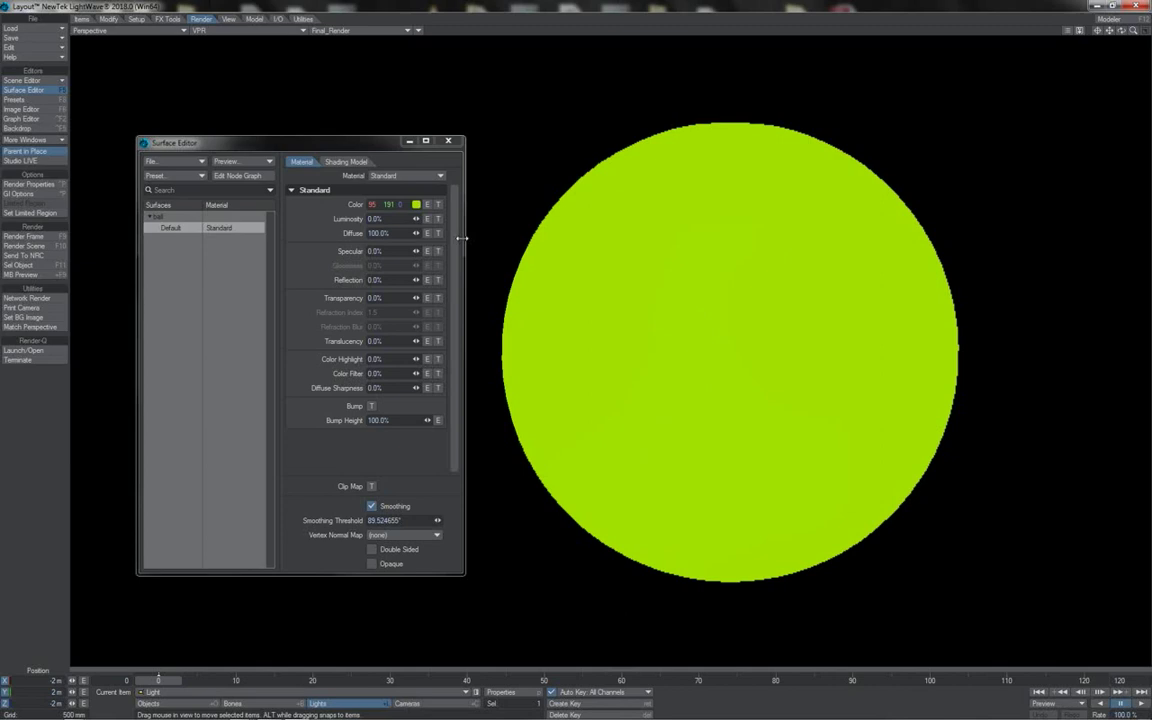
pyautogui.click(416, 204)
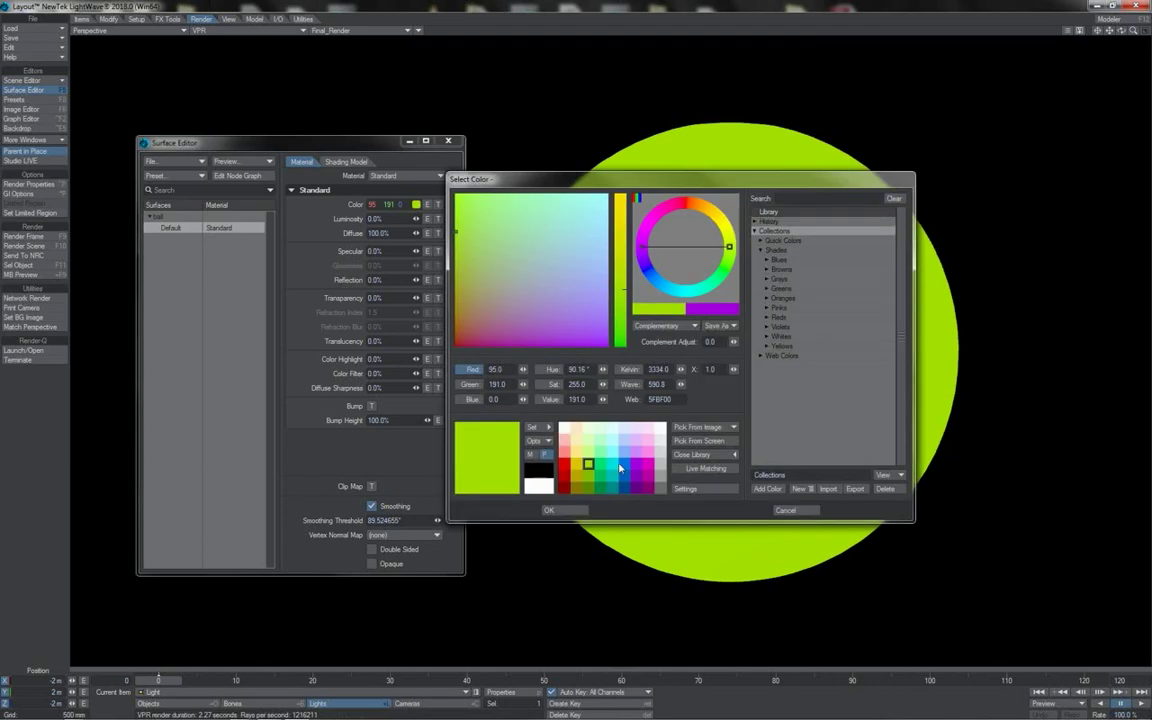
pyautogui.click(638, 487)
pyautogui.click(549, 510)
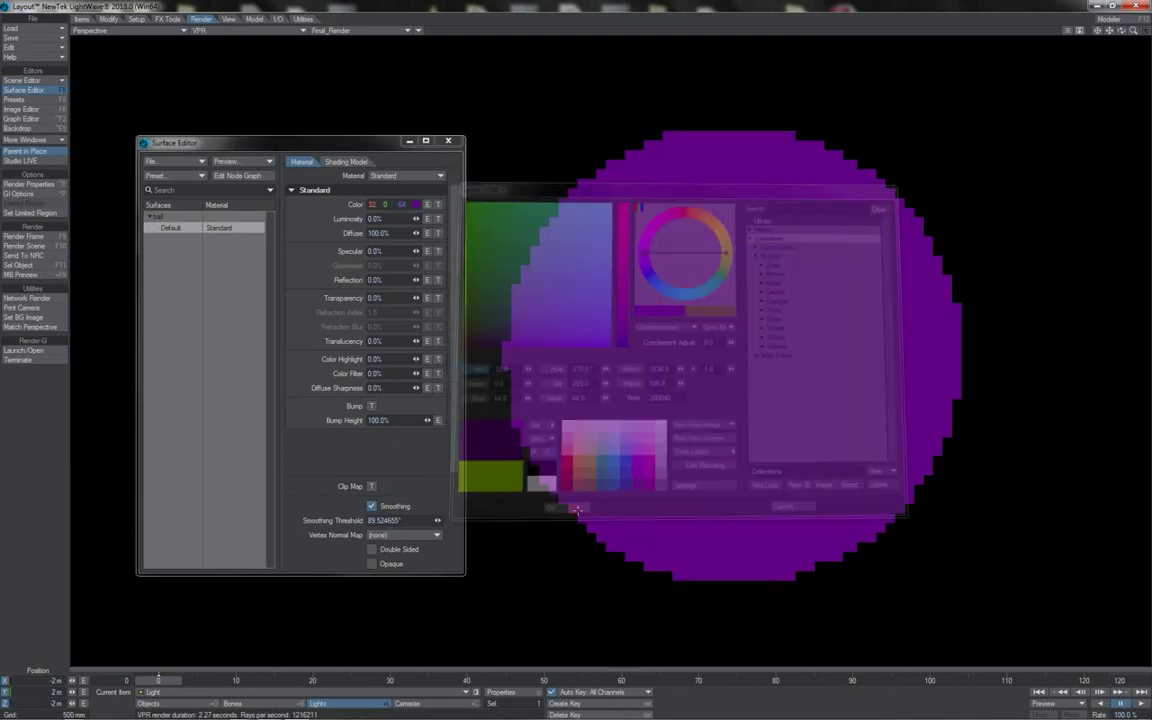
pyautogui.click(416, 204)
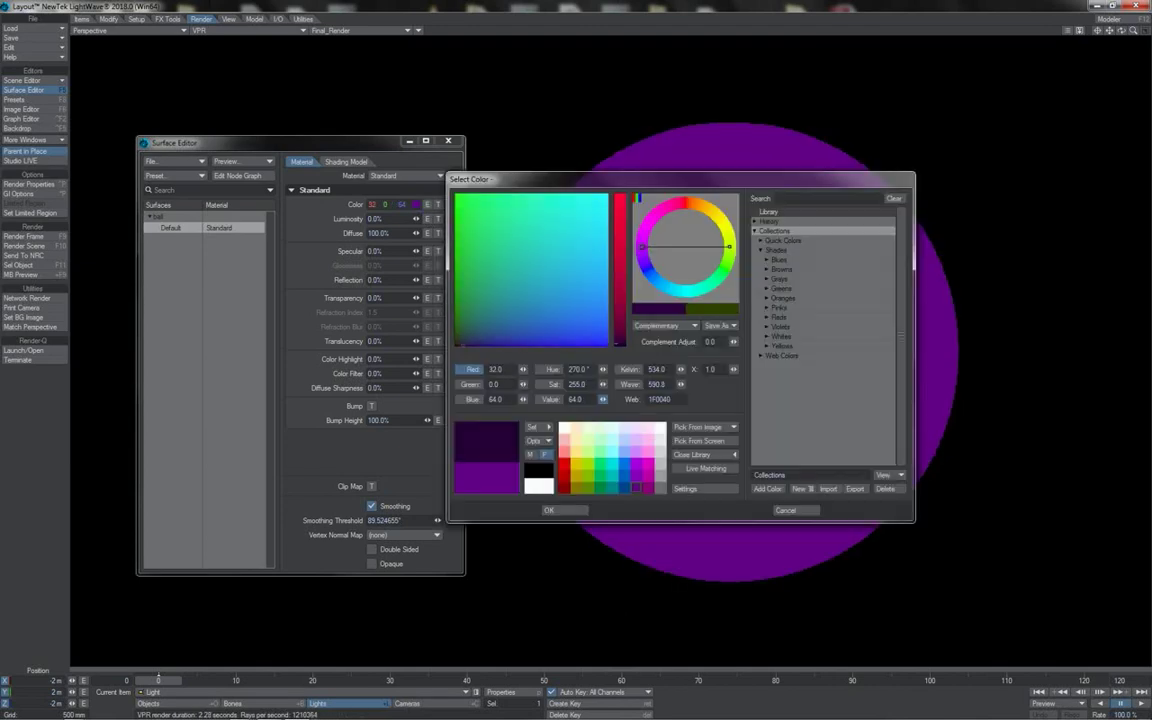
pyautogui.click(549, 510)
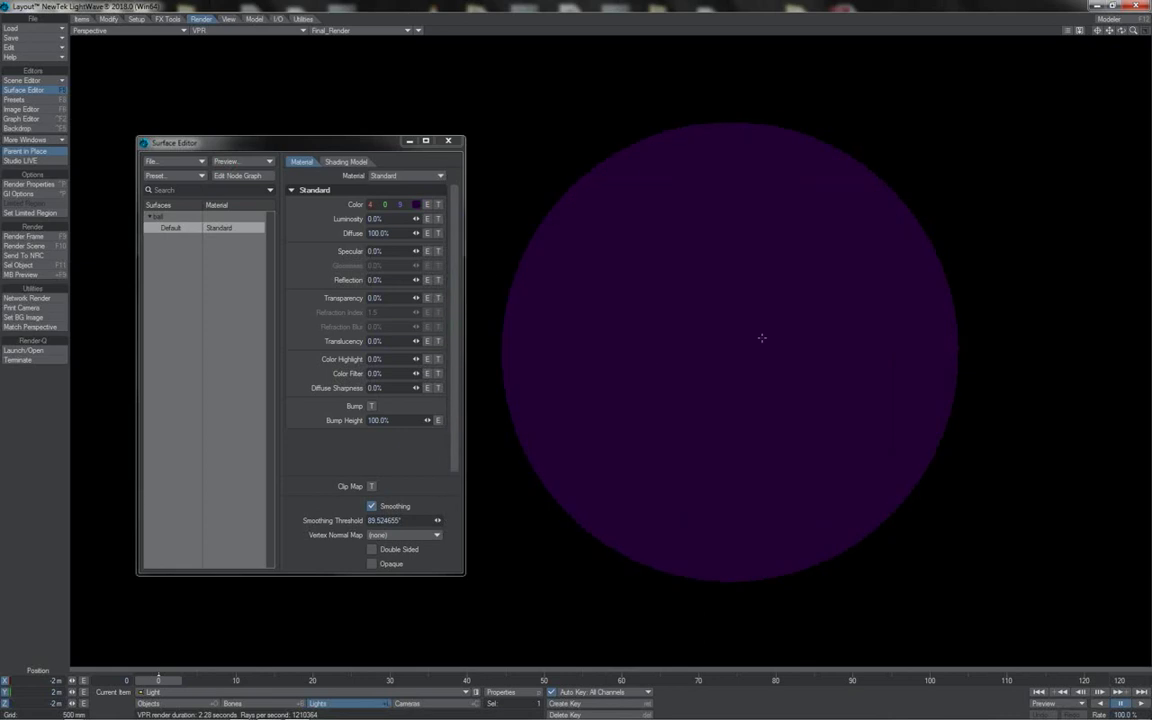
# - Set the surface colour to red (191, 0, 0) and nudge Diffuse down to dim it
pyautogui.click(416, 204)
pyautogui.click(565, 463)
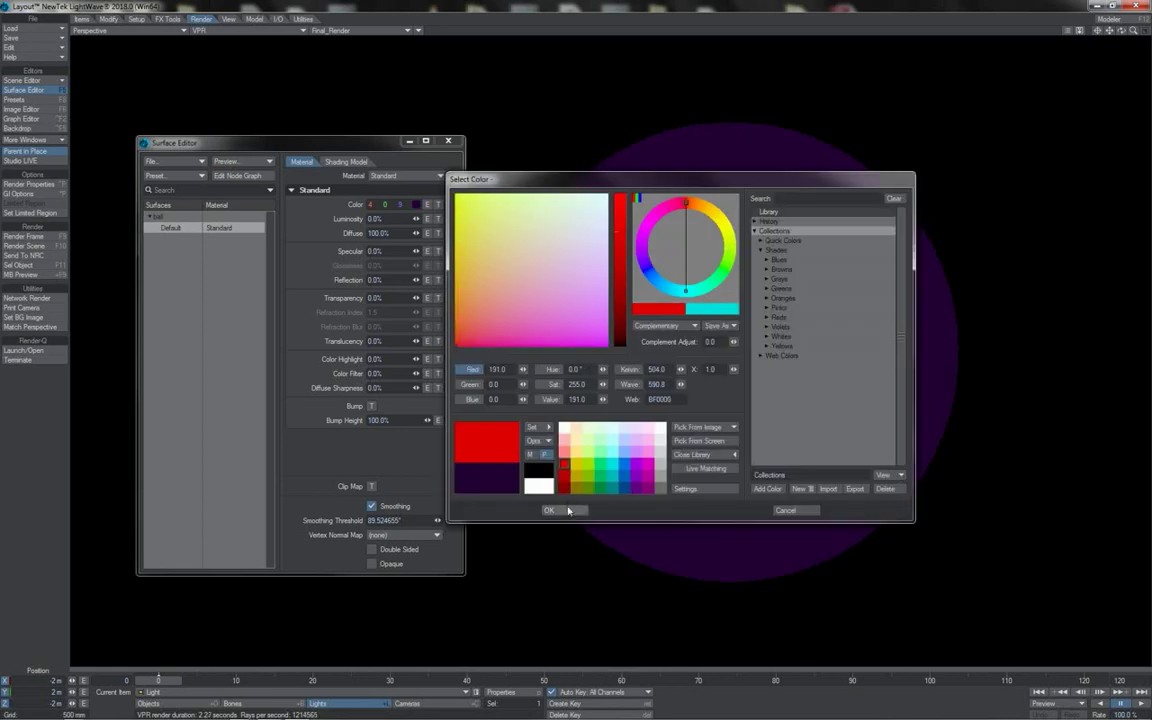
pyautogui.click(566, 508)
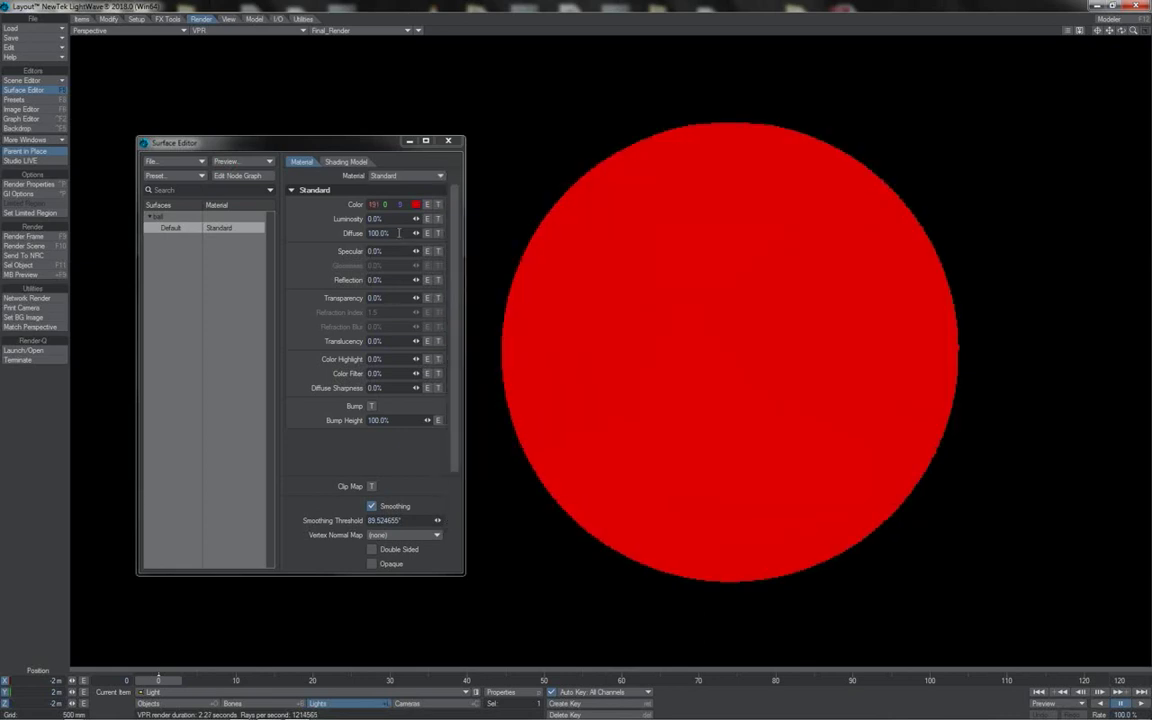
pyautogui.moveTo(416, 233)
pyautogui.mouseDown()
pyautogui.moveTo(366, 233)
pyautogui.moveTo(415, 237)
pyautogui.mouseUp()
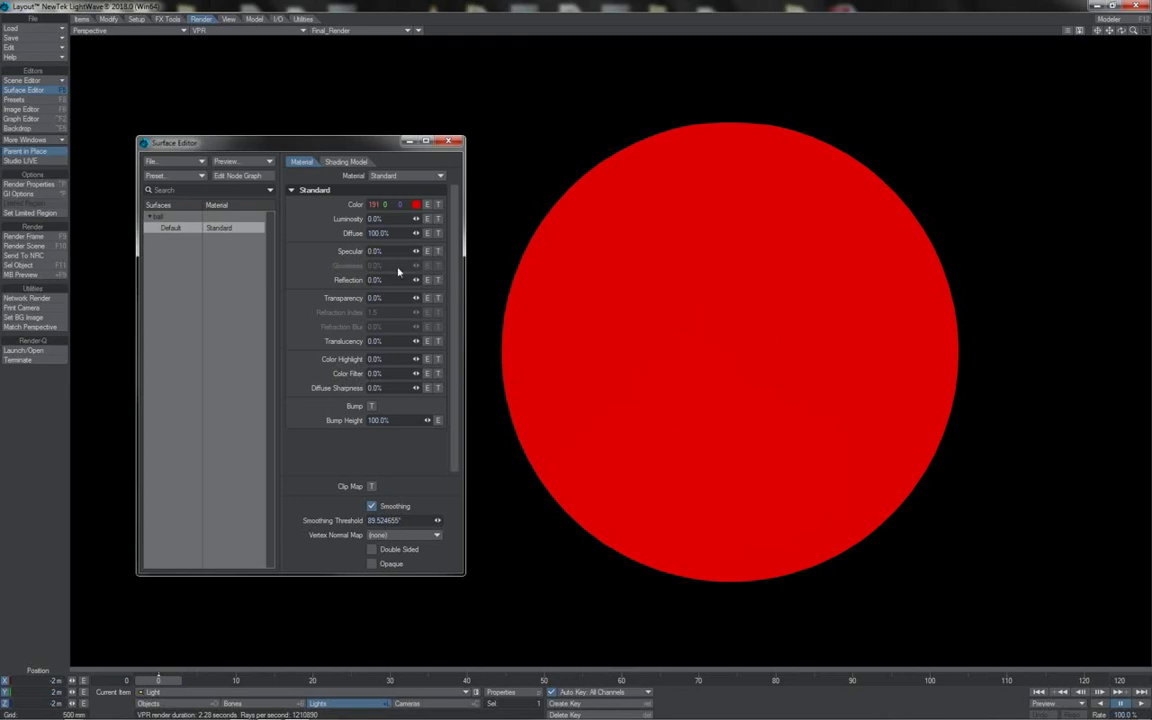
# - Set the surface Diffuse value to 30%
pyautogui.click(397, 233)
pyautogui.write('30')
pyautogui.press('Tab')
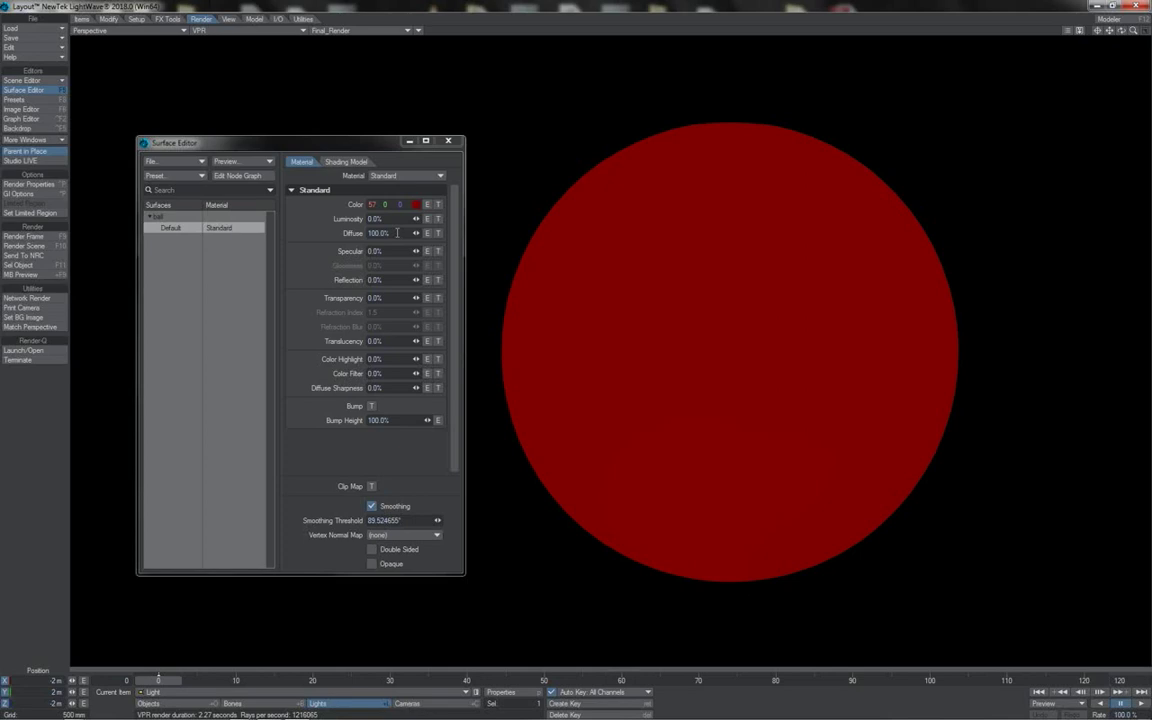
# - Drop Diffuse to 6.2%, then raise it back to 100% for bright red
pyautogui.moveTo(416, 233); pyautogui.dragTo(417, 237)
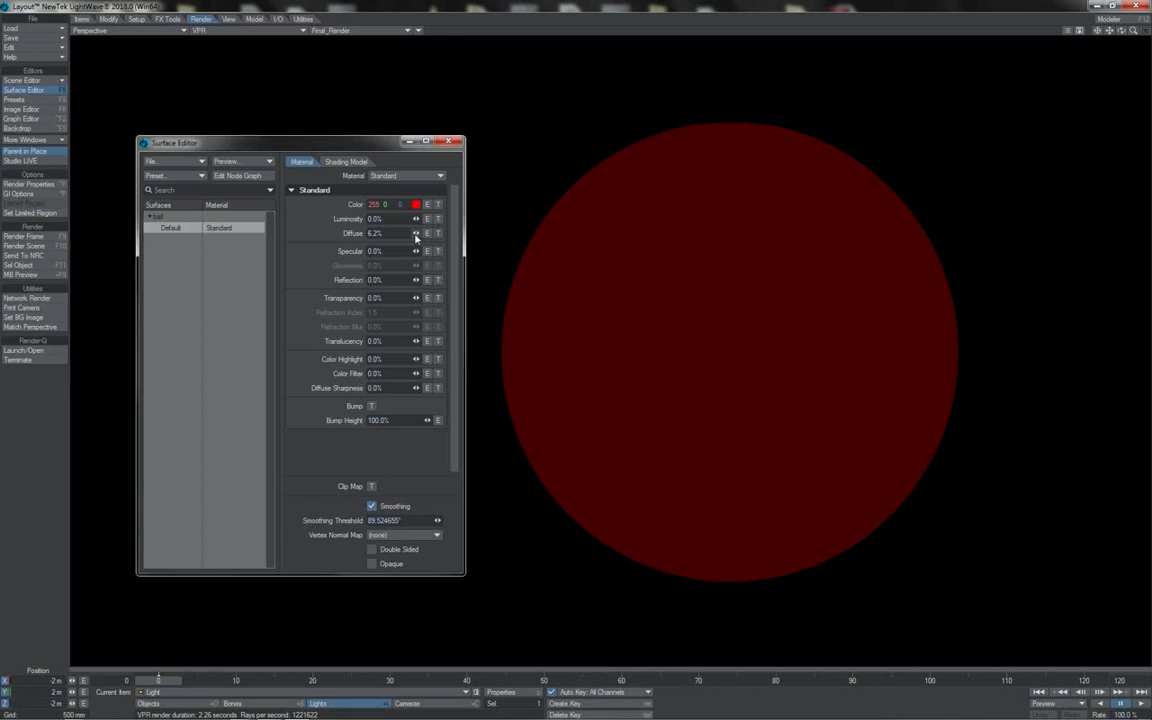
pyautogui.moveTo(416, 237); pyautogui.dragTo(470, 237)
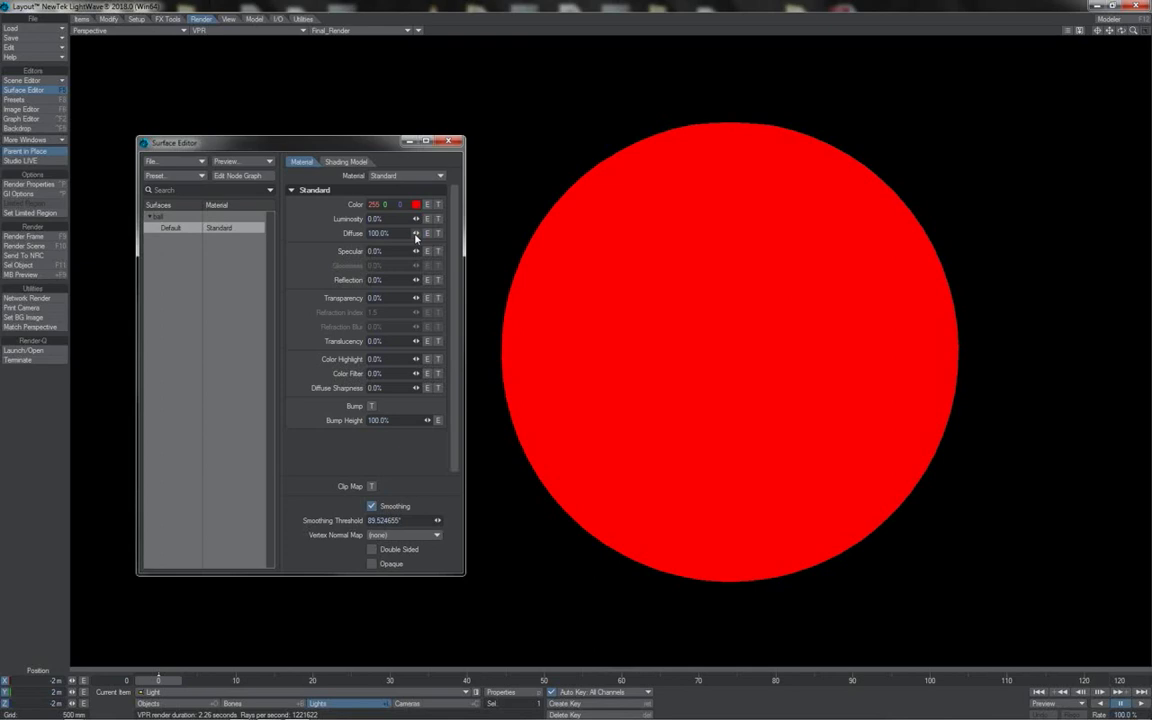
# - Pick a dark red surface colour, then switch the material to Principled BSDF
pyautogui.click(378, 203)
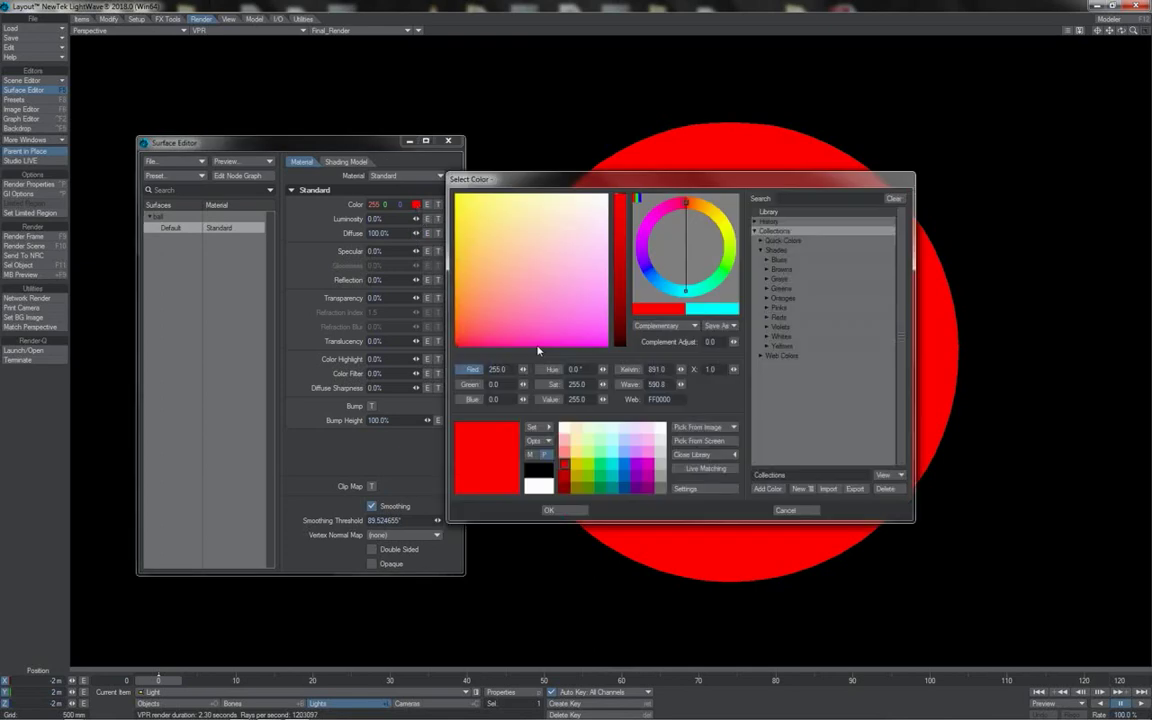
pyautogui.click(565, 476)
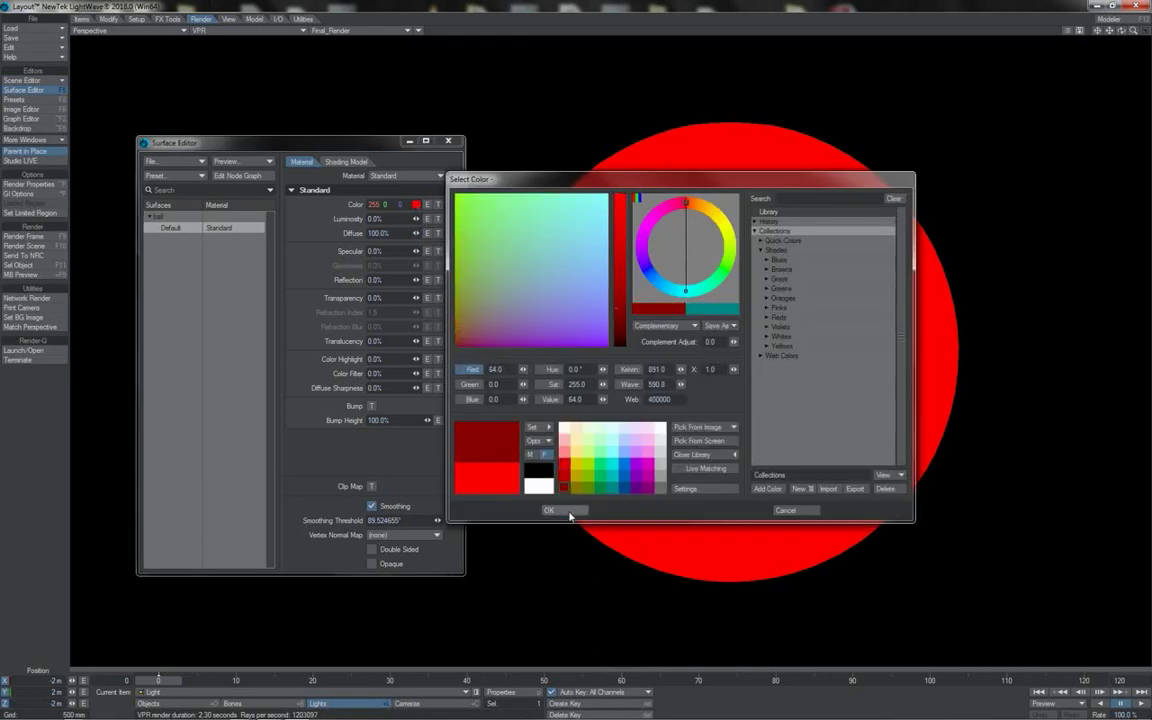
pyautogui.click(549, 510)
pyautogui.click(394, 176)
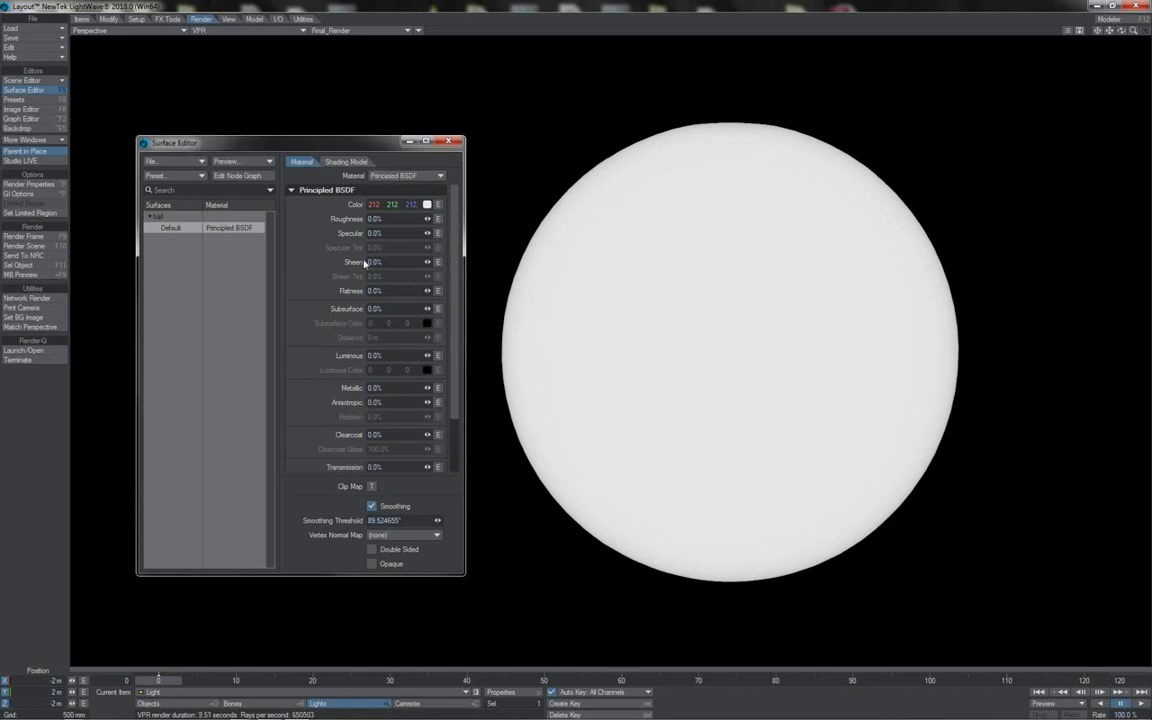
# - Try a dark green as the material colour
pyautogui.click(423, 325)
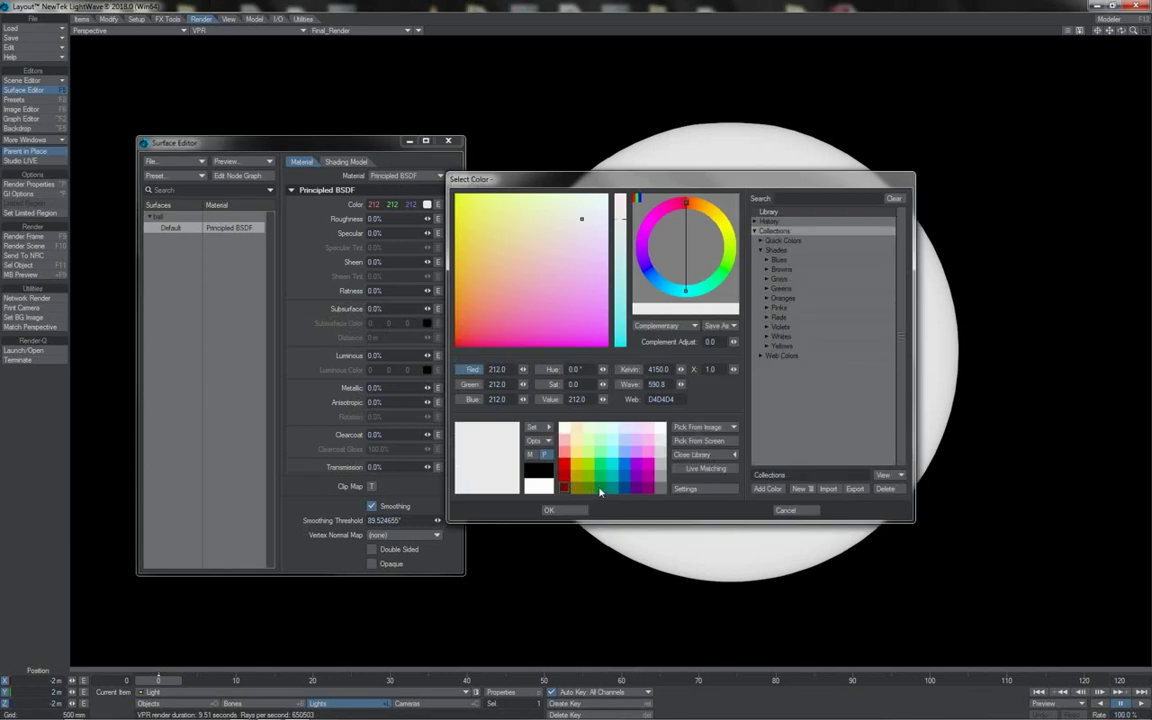
pyautogui.click(598, 489)
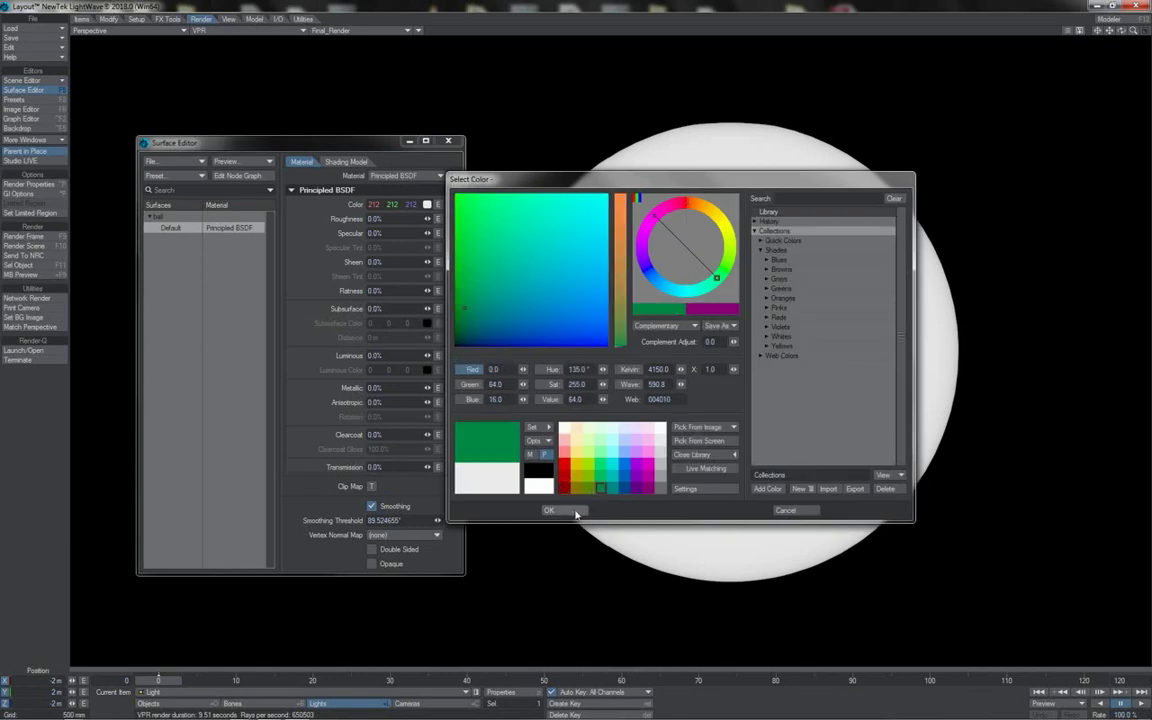
pyautogui.click(573, 510)
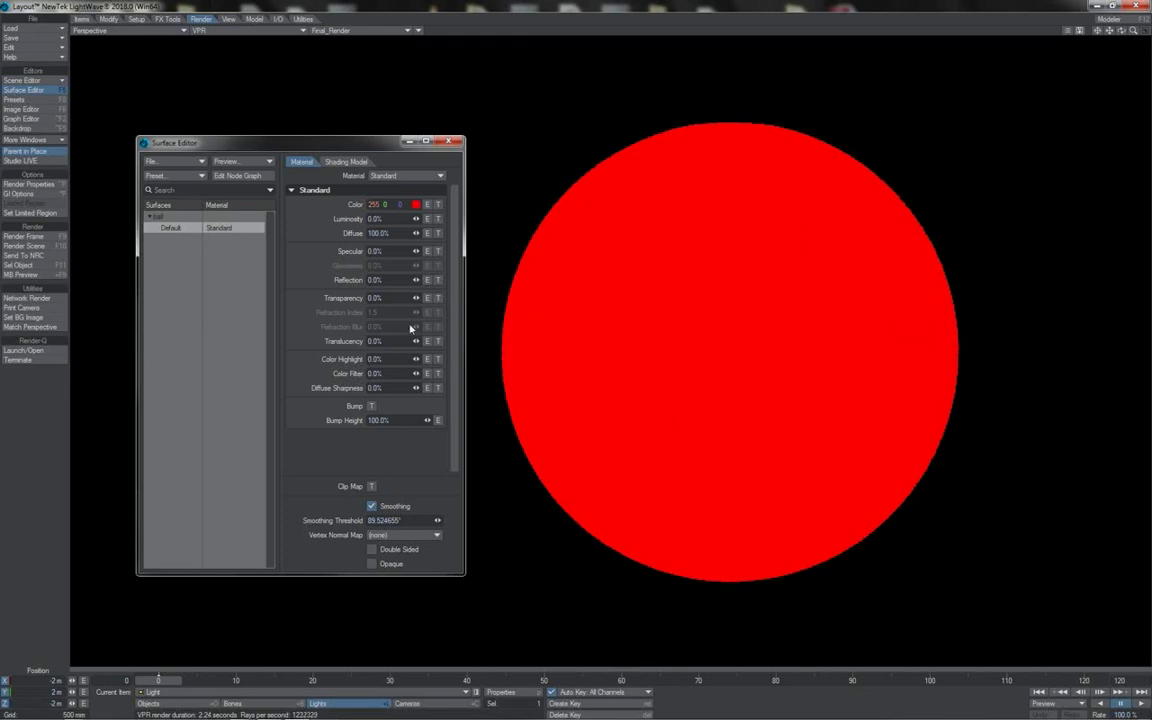
# - Set Global Illumination intensity to 30% in Render Properties and close the window
pyautogui.hotkey('ctrl', 'F8')
pyautogui.click(1042, 344)
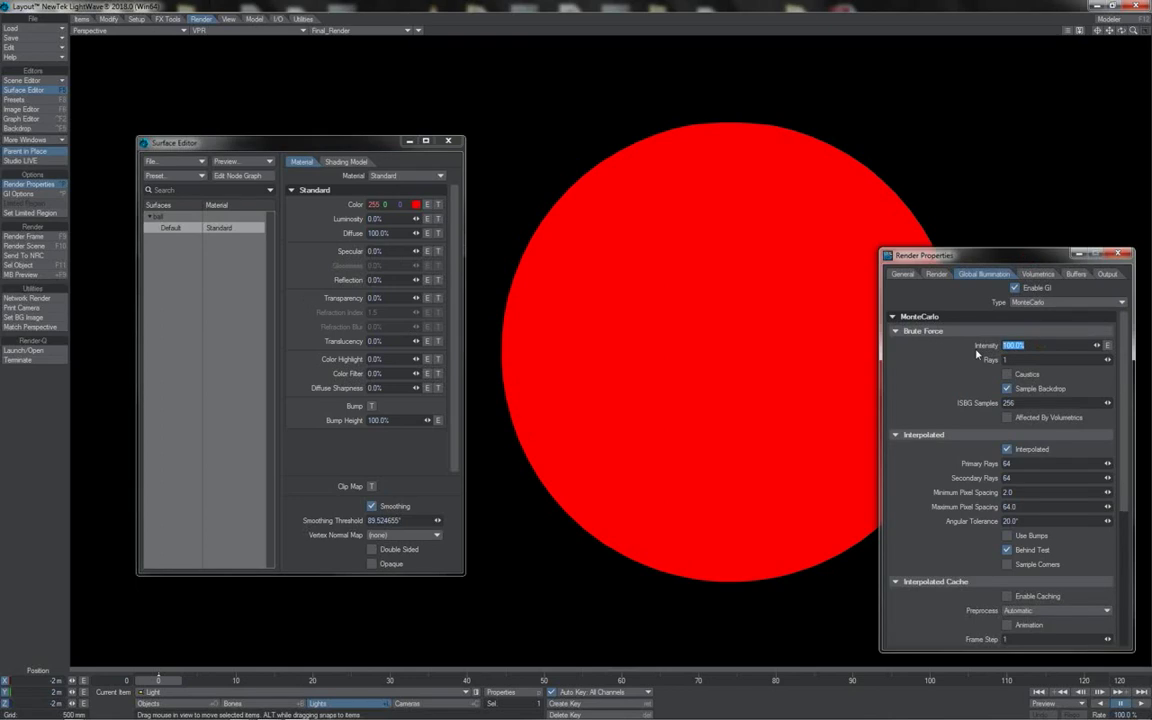
pyautogui.write('30')
pyautogui.press('Tab')
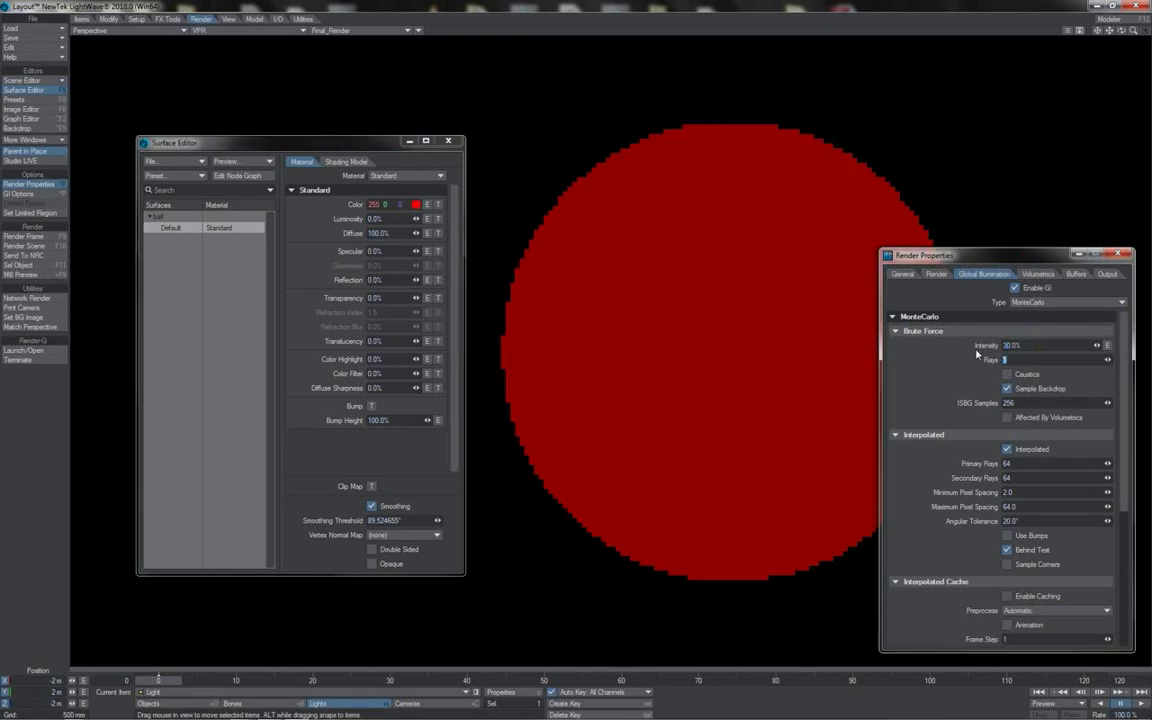
pyautogui.click(1127, 254)
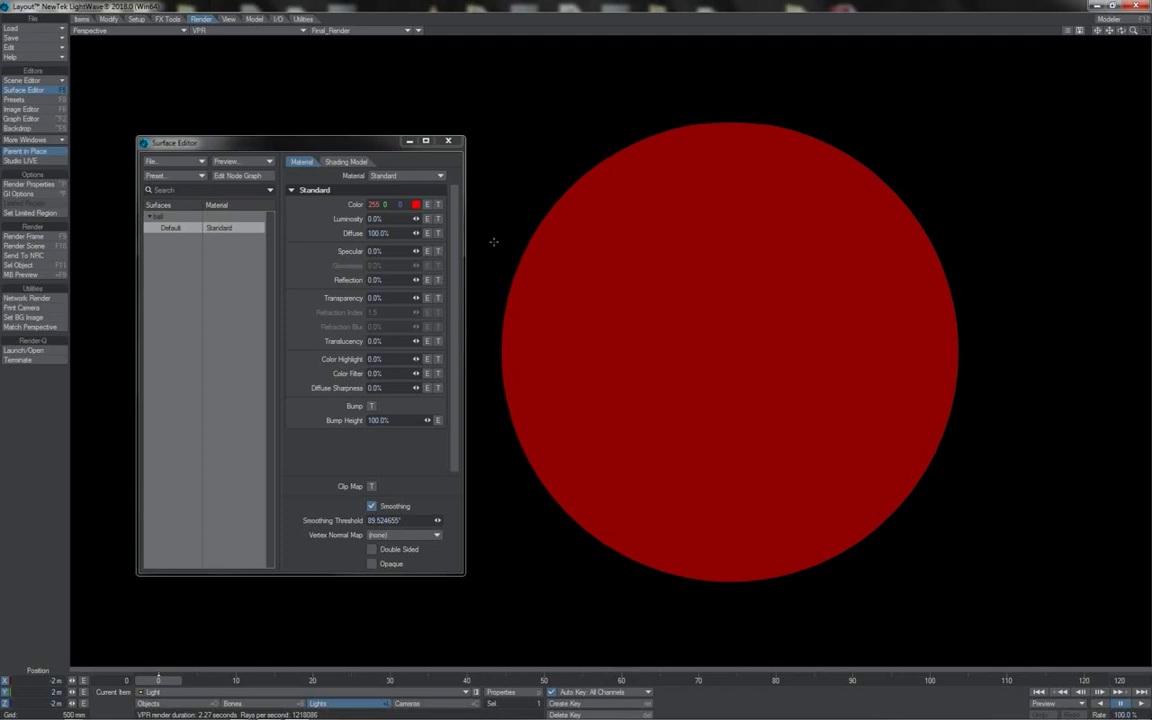
# - Set the surface colour to white and the backdrop colour to dark red (191, 0, 0)
pyautogui.click(417, 204)
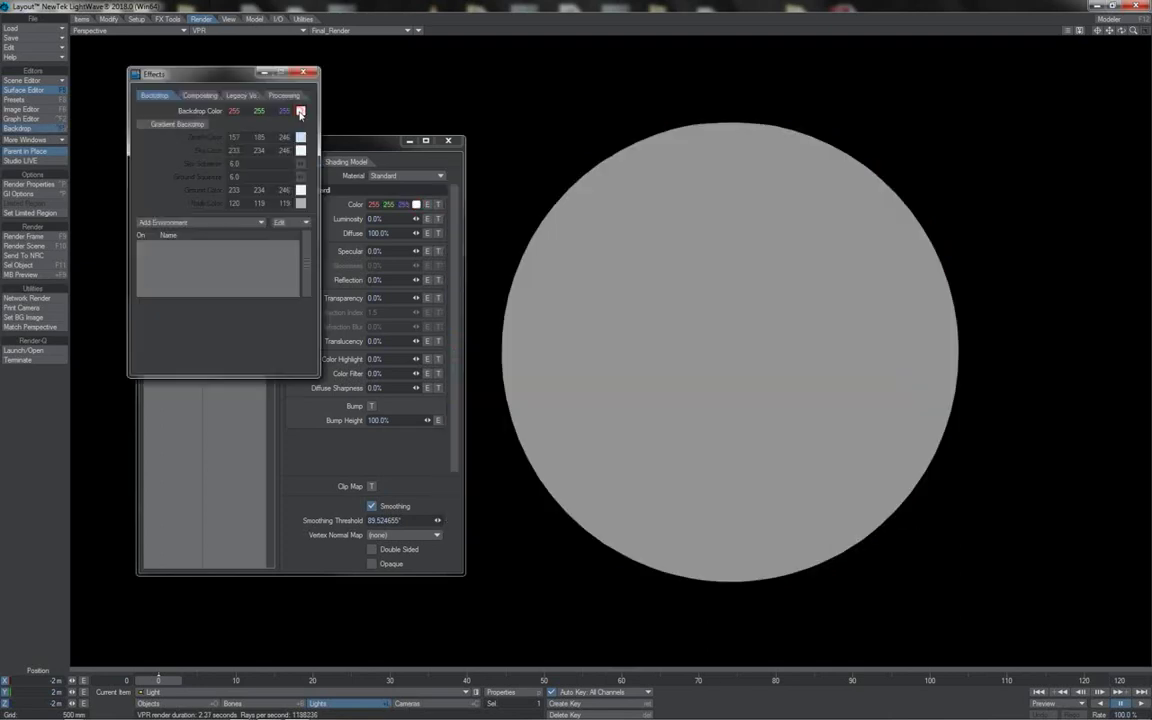
pyautogui.click(300, 110)
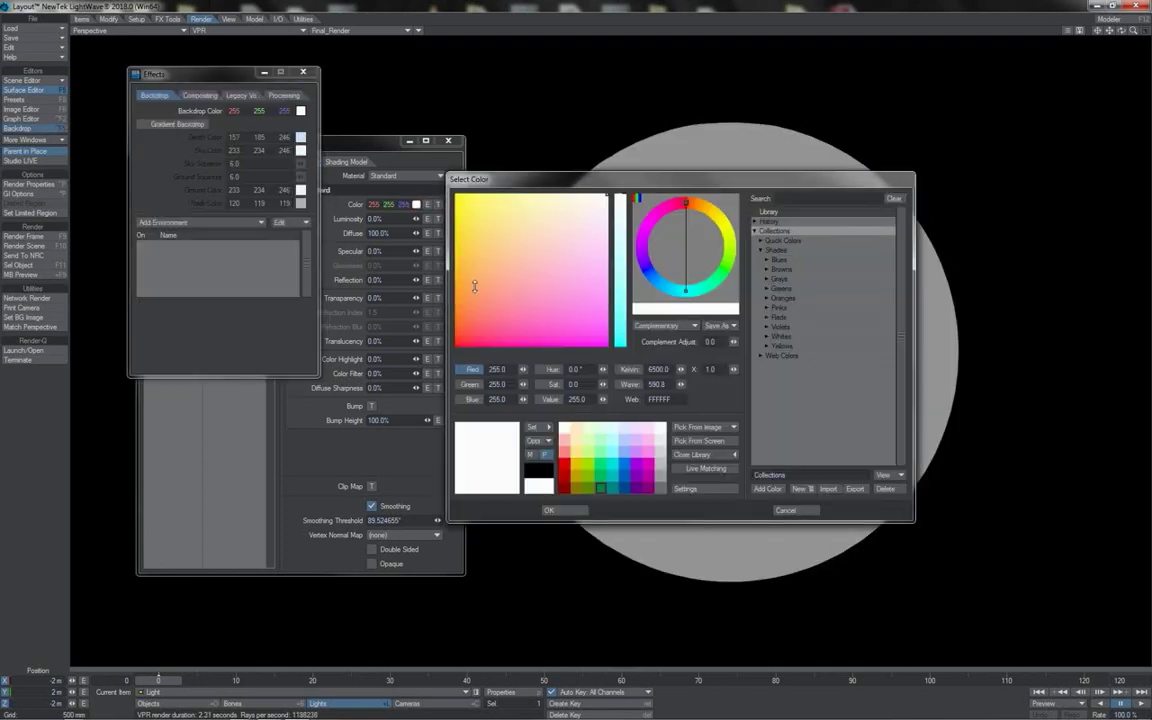
pyautogui.click(566, 465)
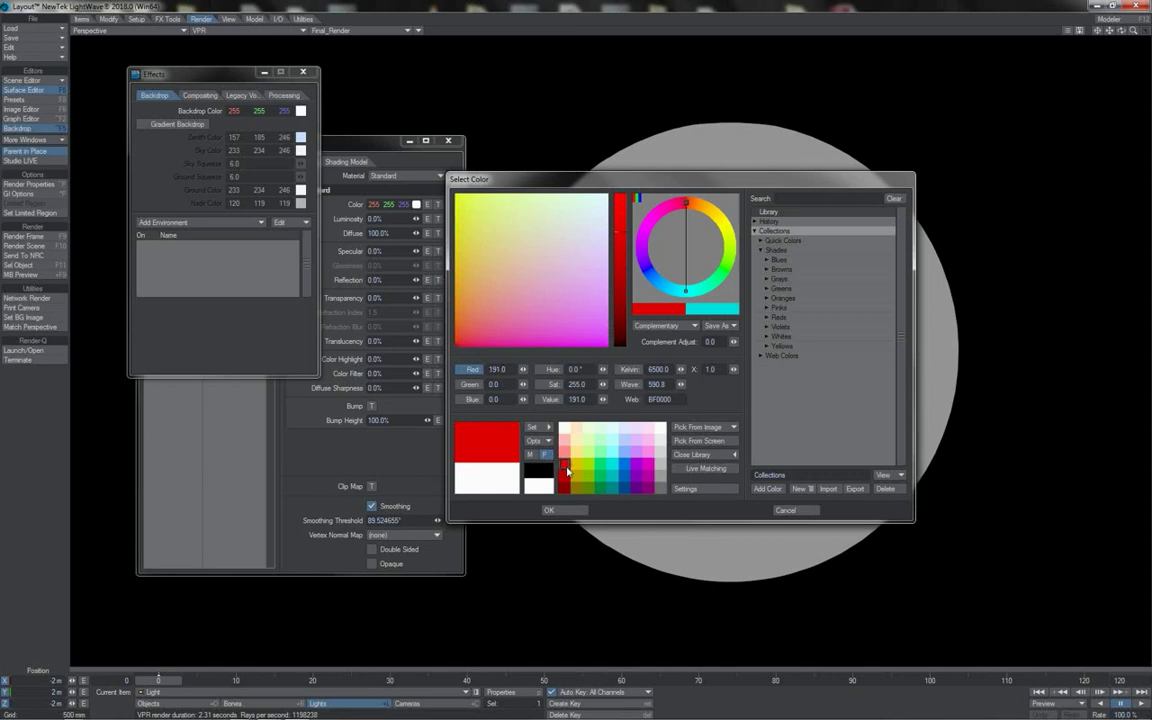
pyautogui.click(550, 510)
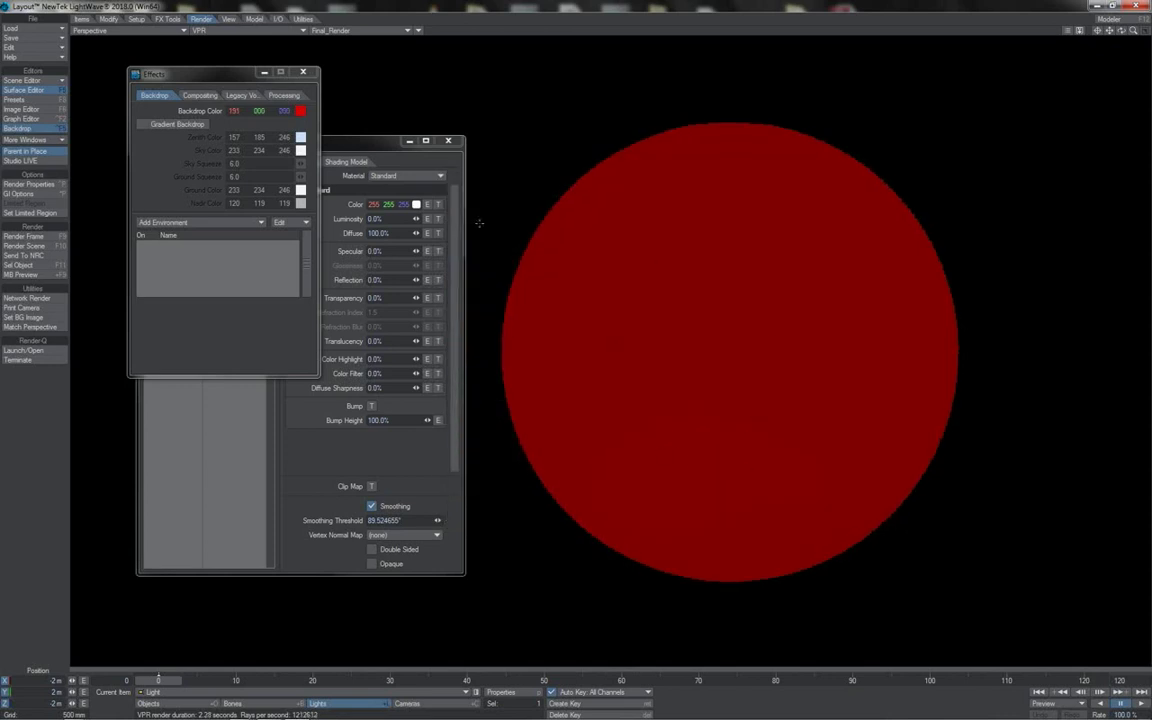
# - Close the Effects backdrop window
pyautogui.click(304, 74)
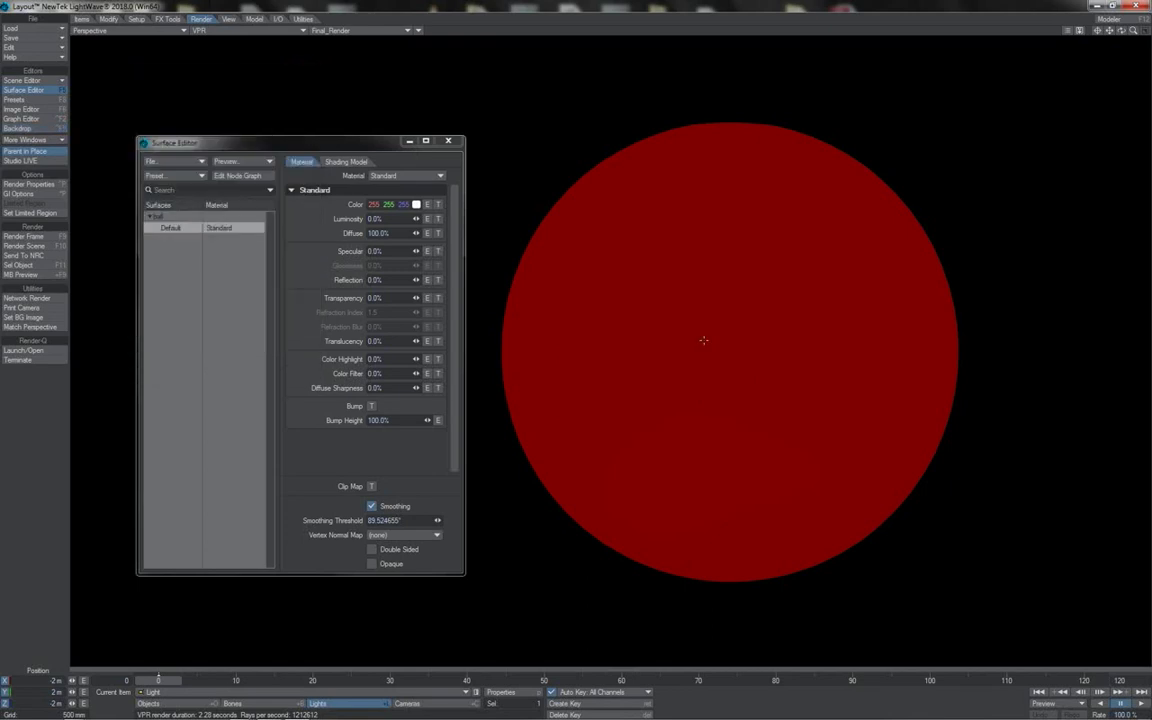